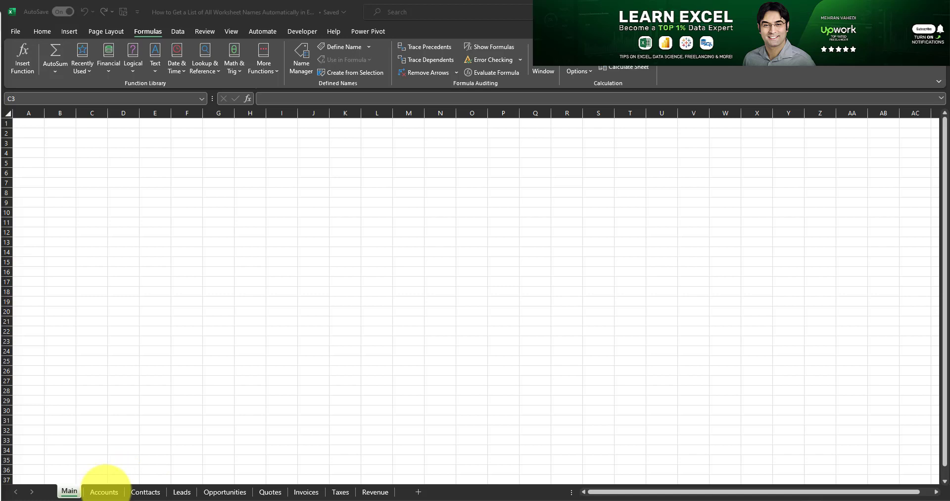
- Look through the Contacts, Opportunities, Revenue and Accounts worksheets and return to the Main sheet
ctrl+click(146, 492)
ctrl+click(225, 491)
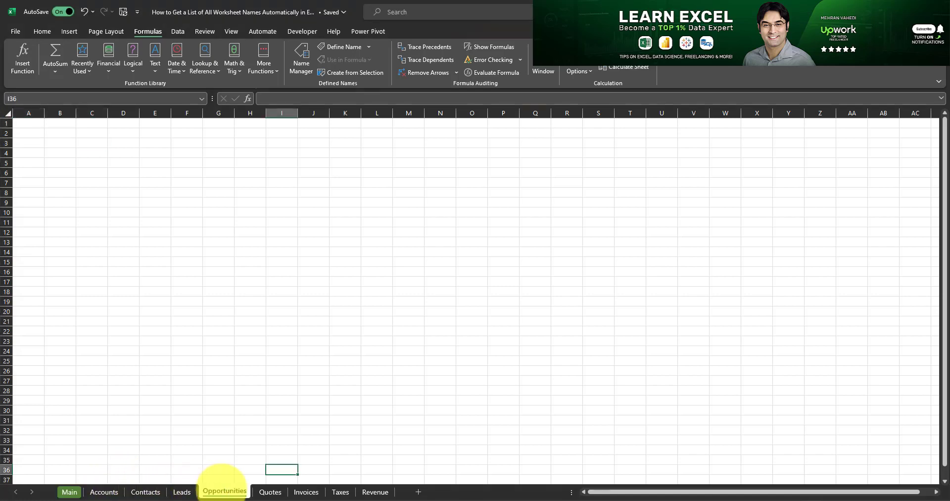
click(375, 491)
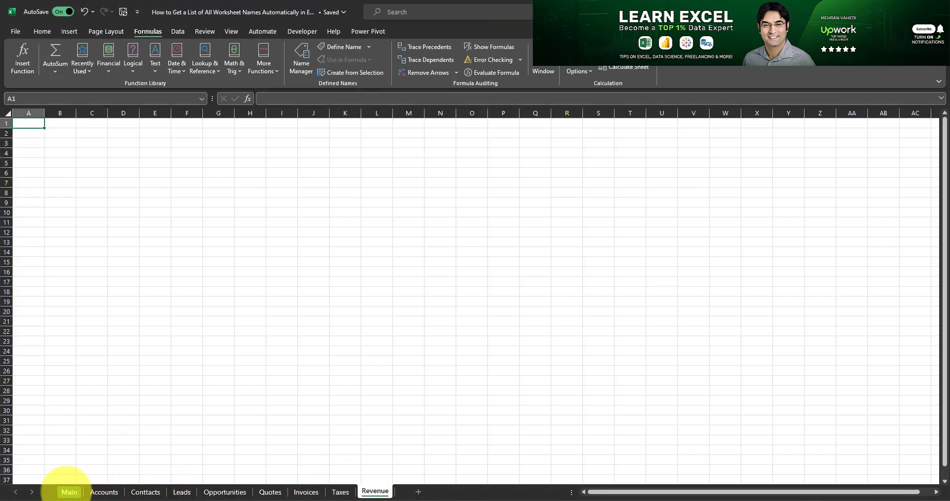
click(70, 492)
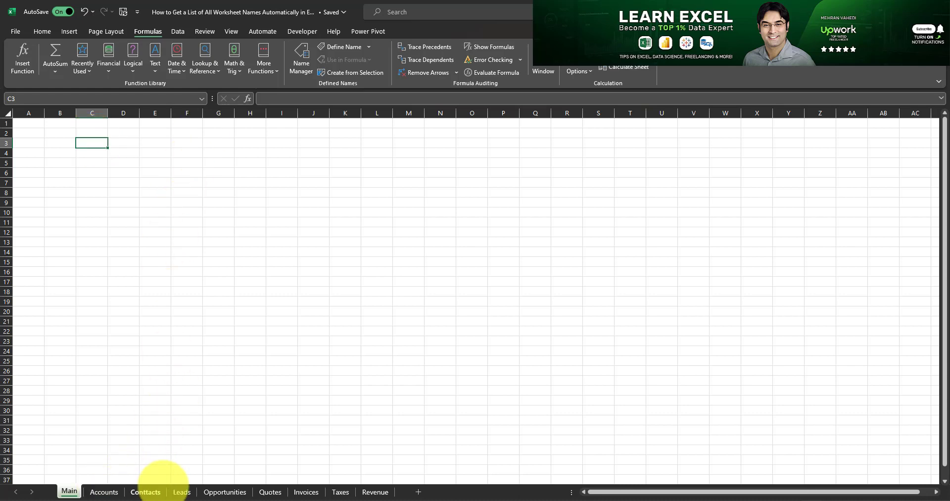
click(104, 491)
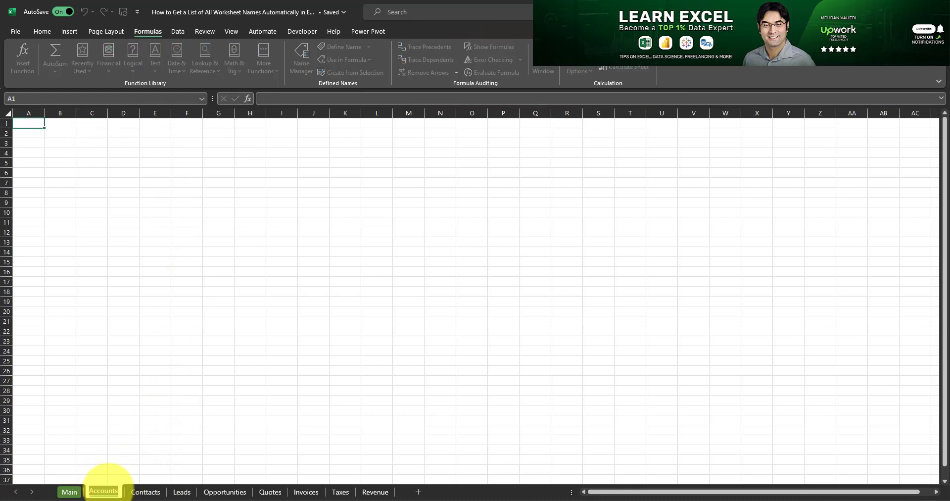
click(69, 491)
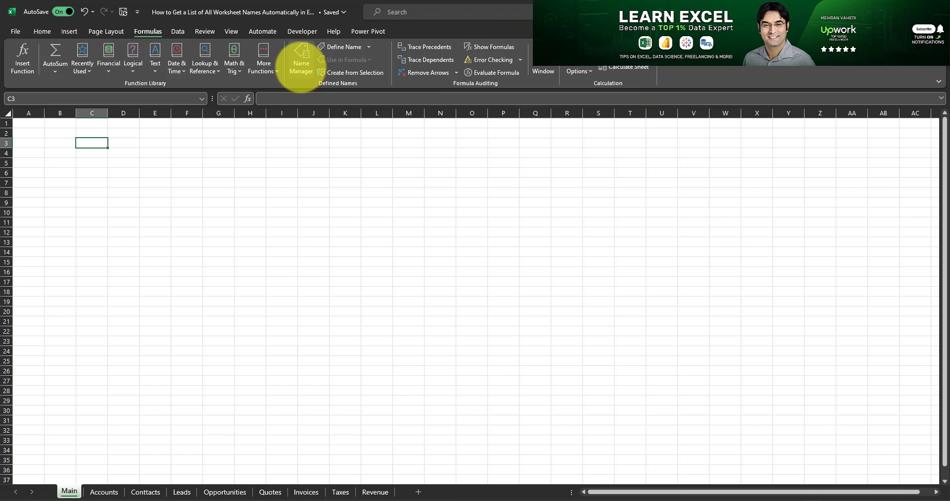
- Define a workbook-scoped name SHEETNAMES that refers to =GET.WORKBOOK(1)&T(NOW())
click(301, 62)
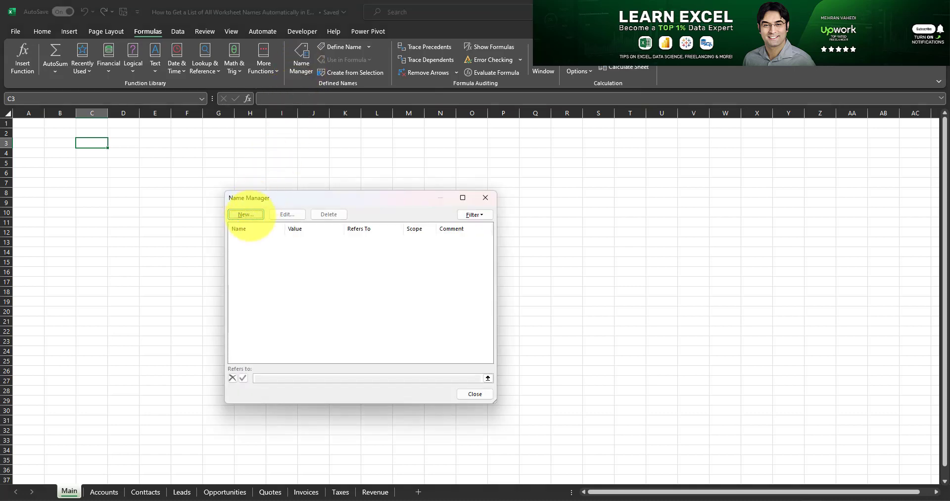
click(246, 214)
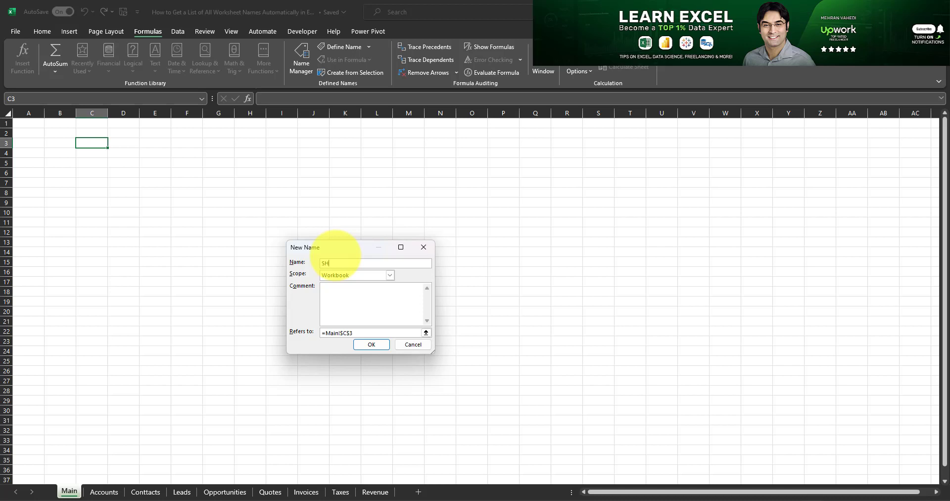
text(ES)
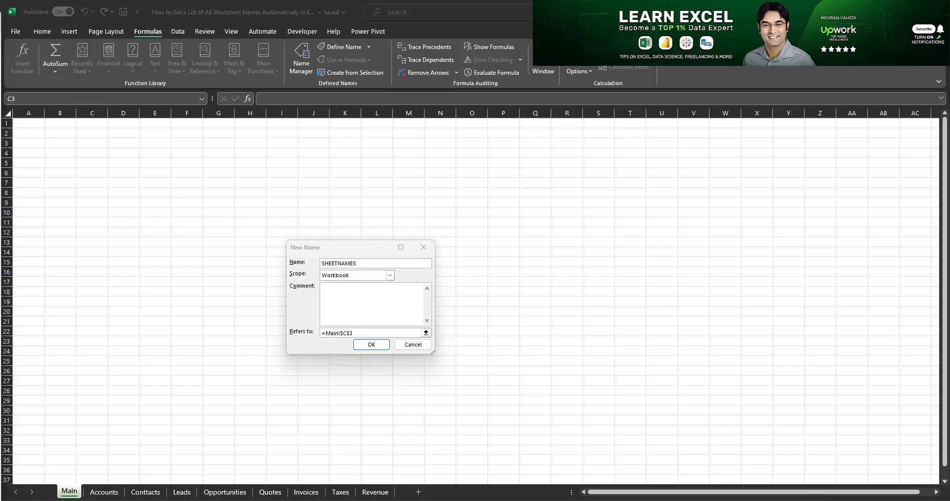
click(355, 333)
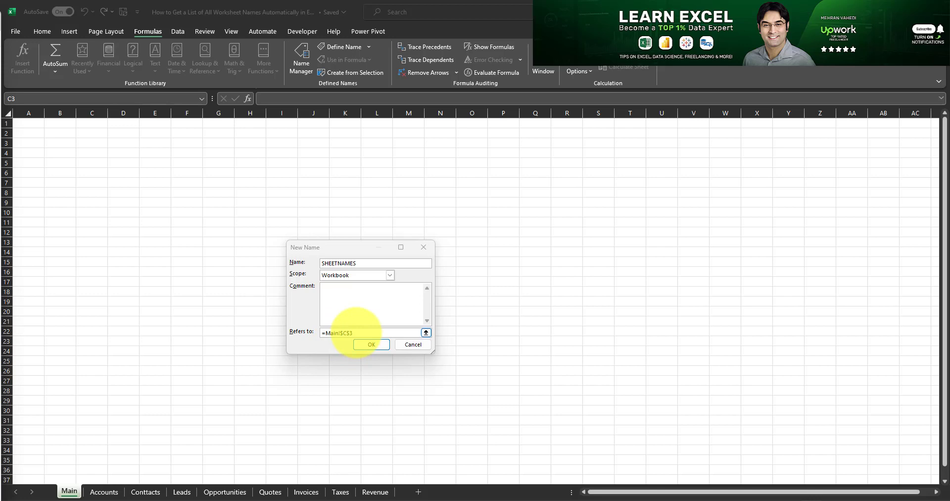
click(339, 333)
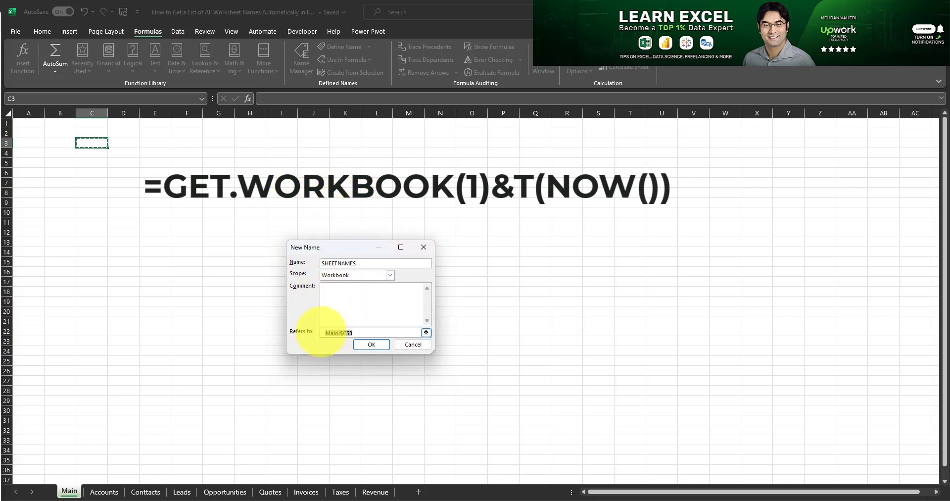
text(GET.WORKBOOK(1)&T(NOW()))
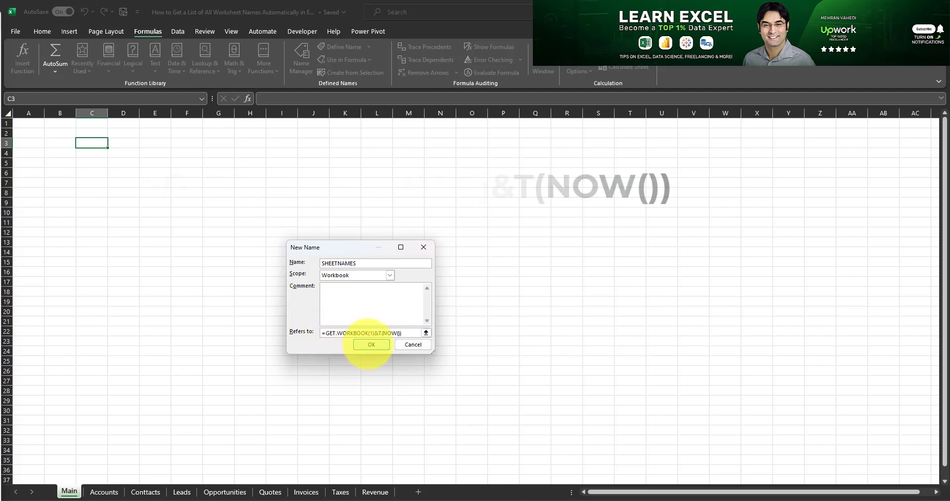
click(372, 344)
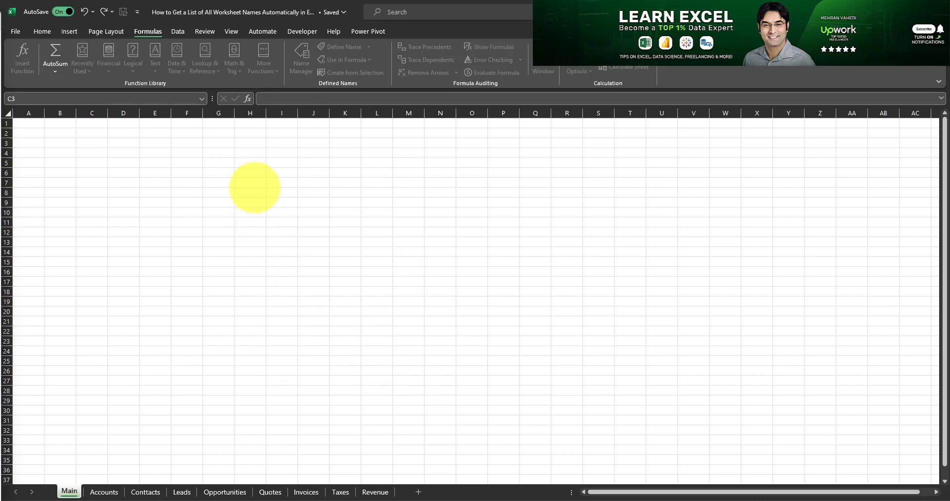
- Review the workbook's defined names and save the workbook
key(ctrl+F3)
key(Escape)
key(ctrl+s)
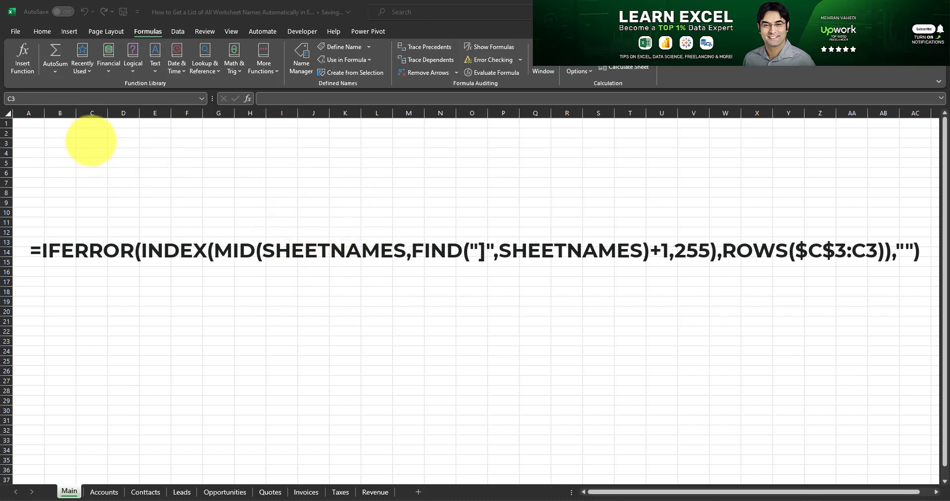
- Enter =IFERROR(INDEX(MID(SHEETNAMES,FIND("]",SHEETNAMES)+1,255),ROWS($C$3:C3)),"") in cell C3 of the Main sheet
click(89, 142)
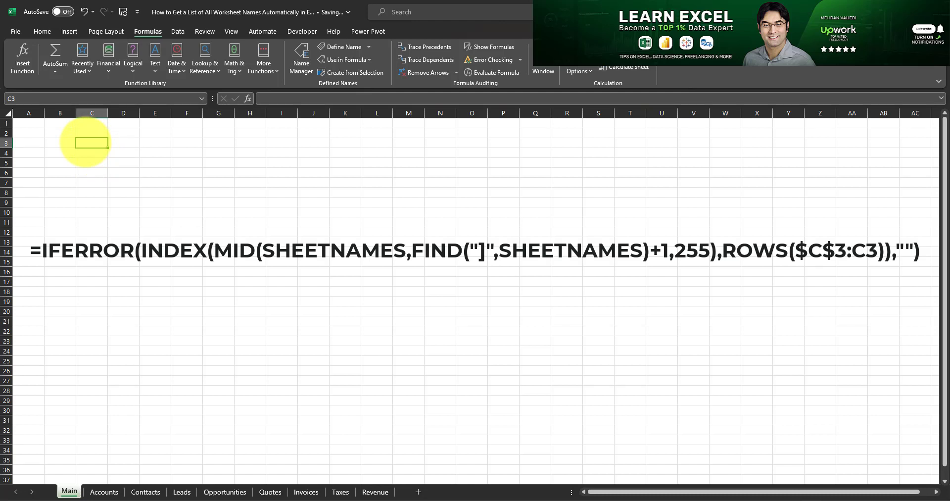
text(=IFERROR(INDEX(MID(SHEETNAMES,FIND("]",SHEETNAMES)+1,255),ROWS($C$3:C3)),""))
key(Return)
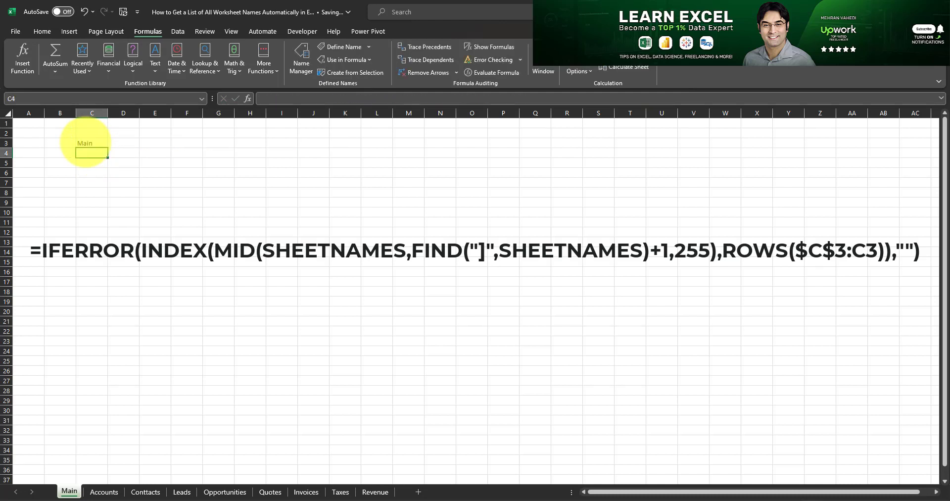
- Examine the ROWS($C$3:C3) part of the formula in C3 and its range reference, leaving the formula as it is
click(85, 143)
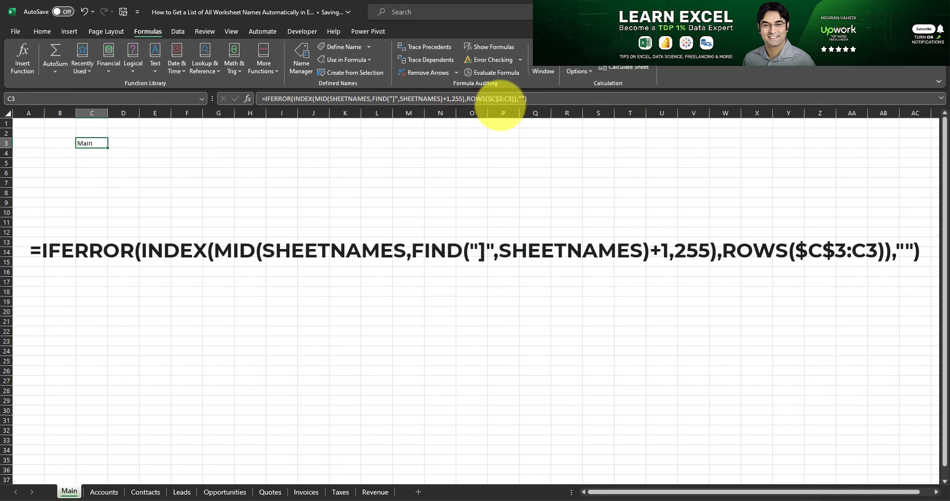
drag(468, 99, 515, 99)
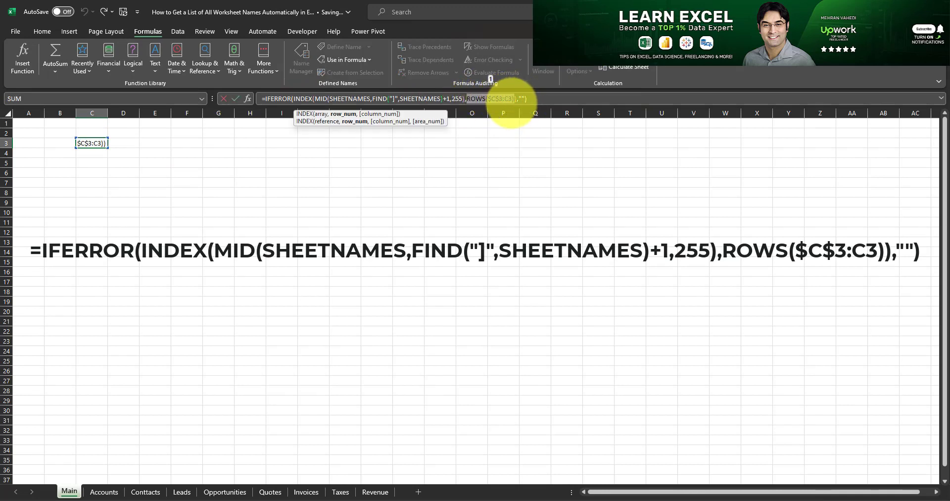
click(497, 99)
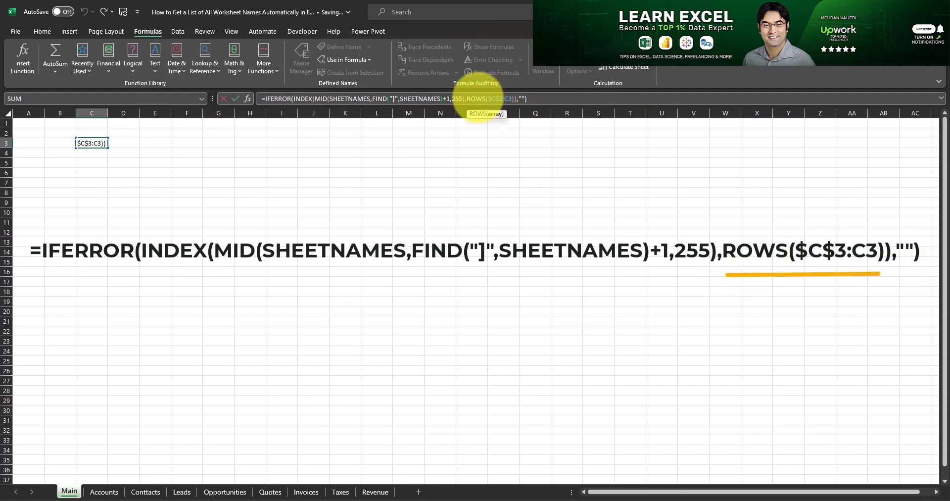
drag(467, 99, 512, 97)
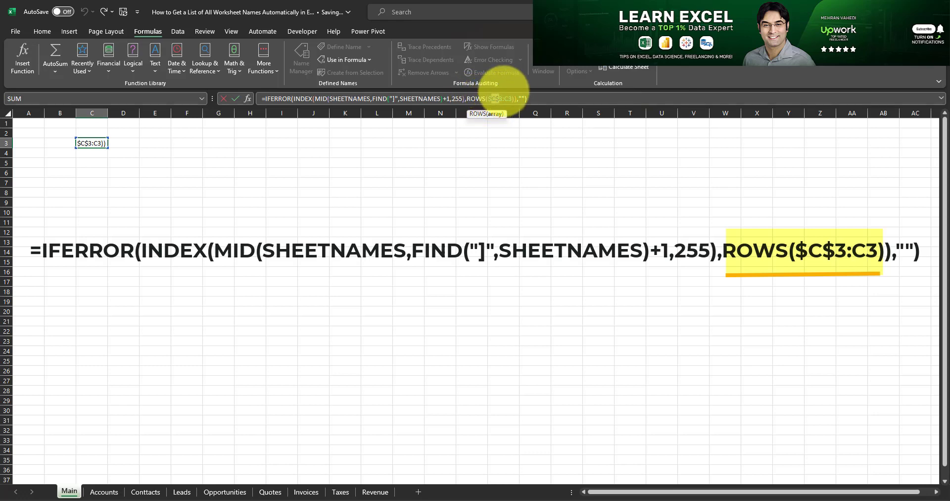
double_click(508, 98)
drag(502, 98, 488, 98)
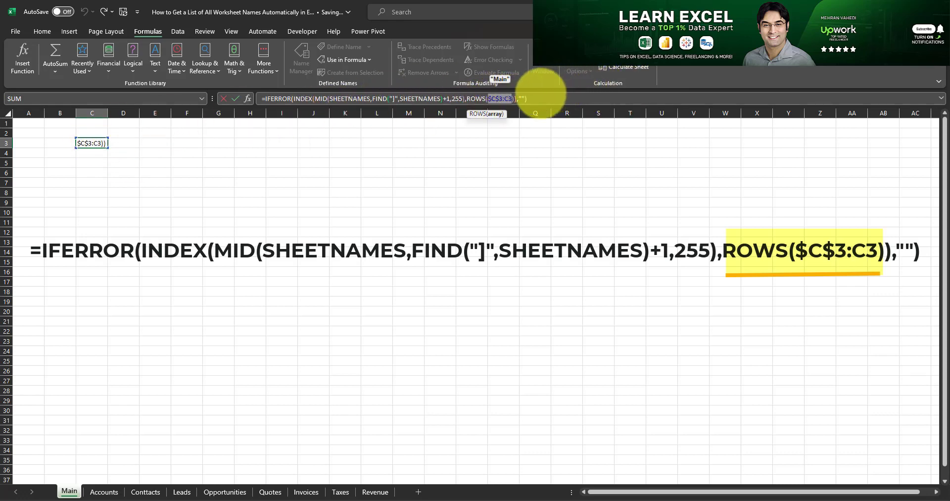
click(540, 96)
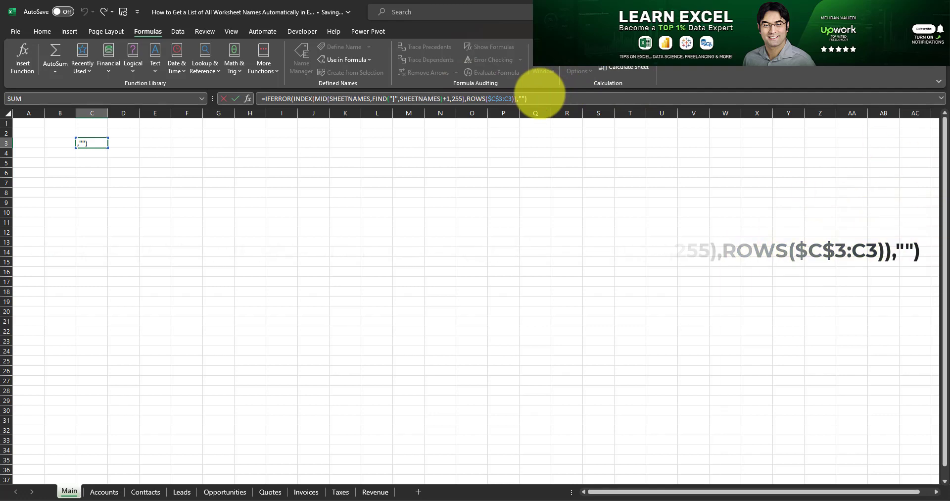
key(Return)
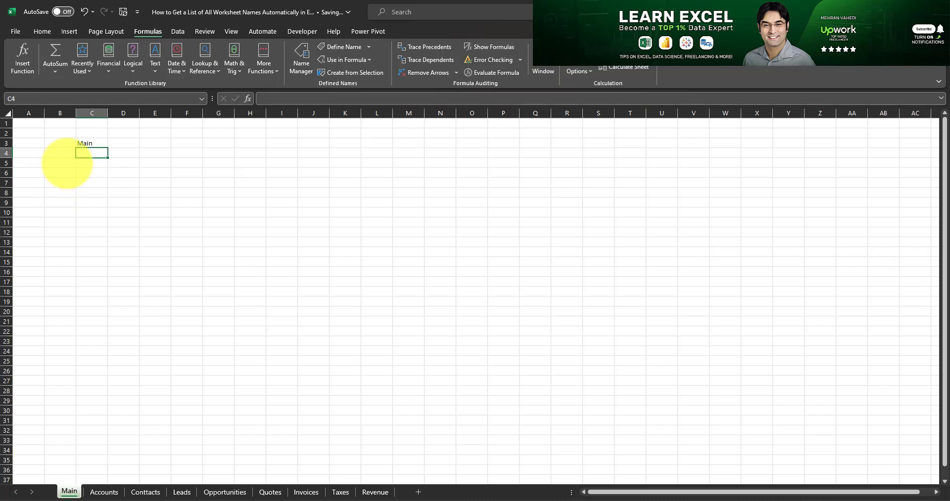
- Inspect the INDEX and MID part of the formula in C3 without changing it
click(92, 143)
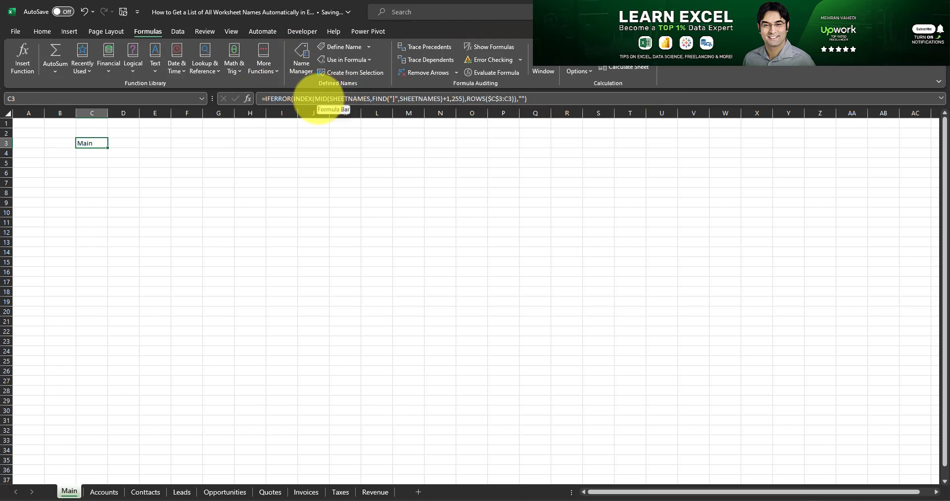
click(319, 99)
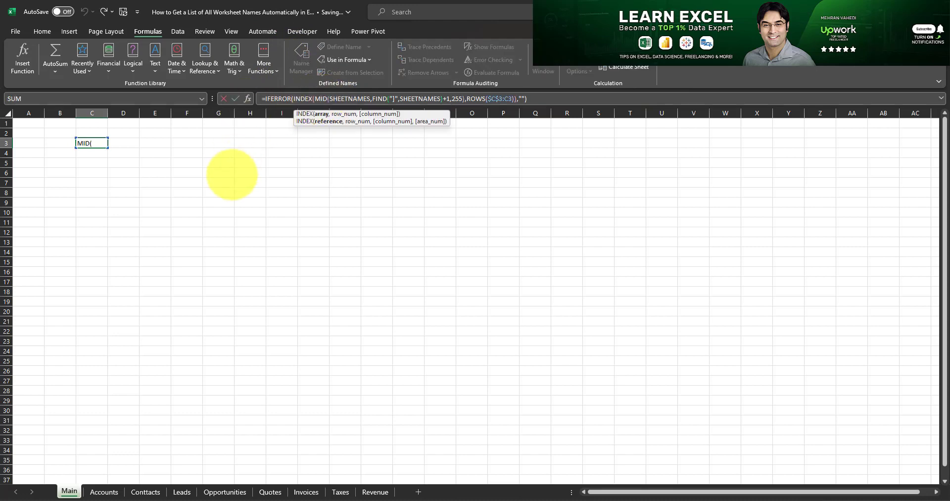
key(Escape)
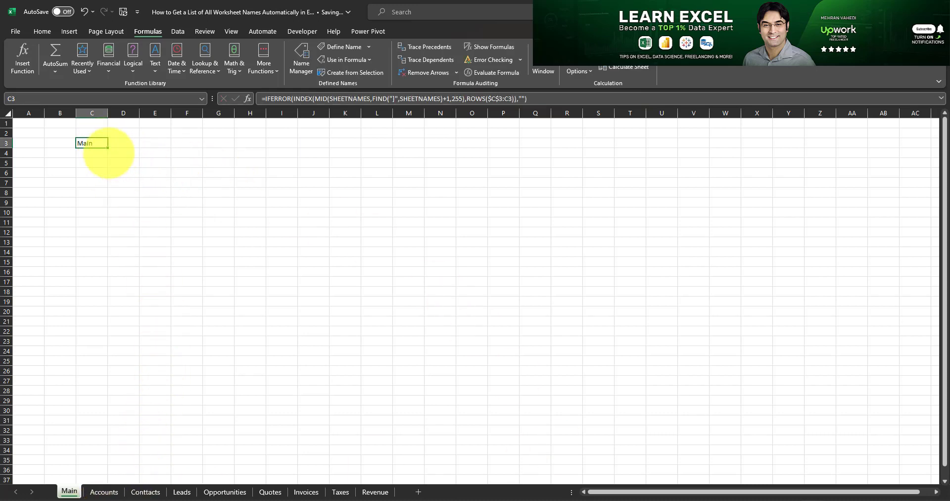
- Fill the C3 formula down column C far enough to list every worksheet name, and check the copied formula in C4
drag(108, 148, 101, 355)
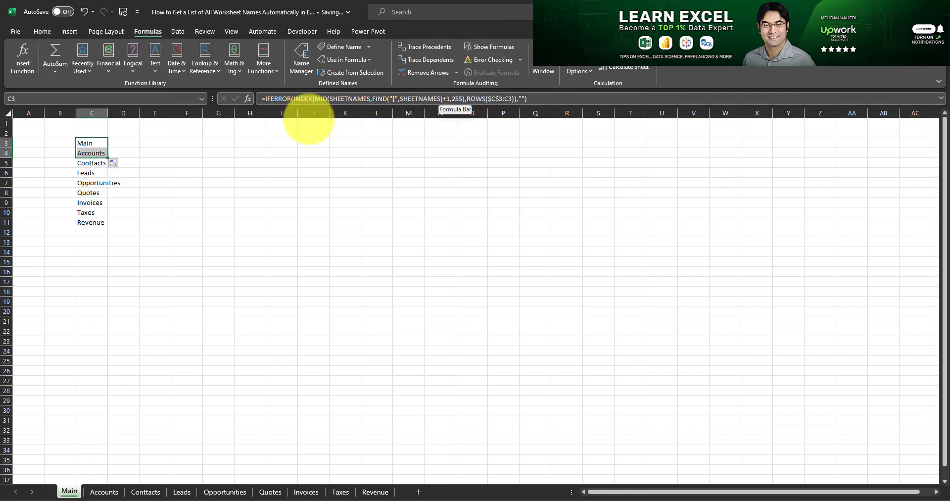
click(99, 153)
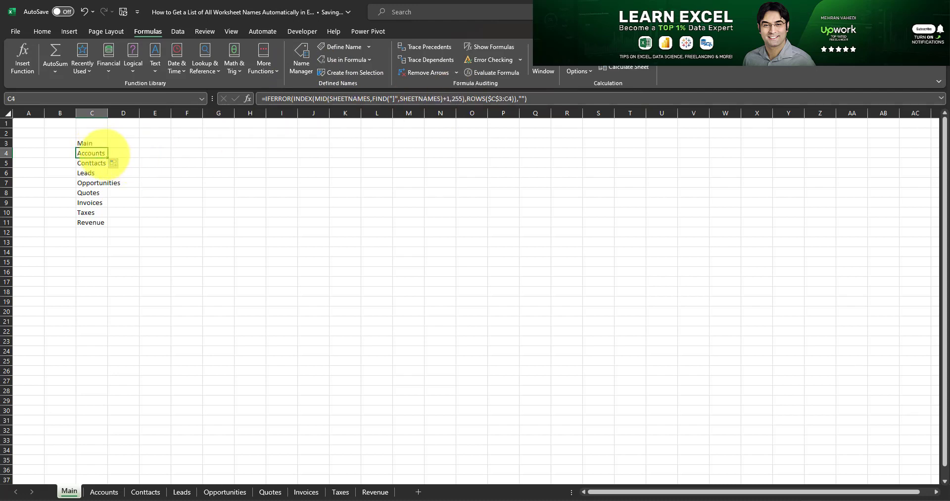